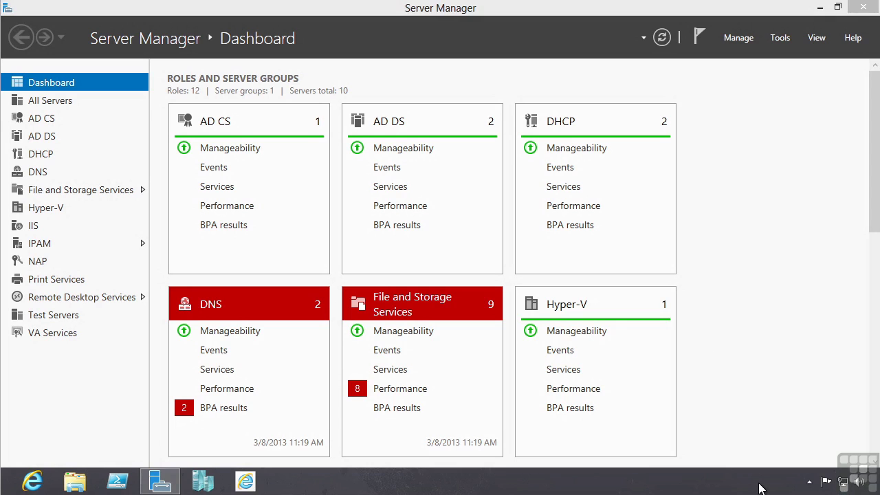
Step: View the Date and Time settings from Control Panel, including the dialog for changing the date and time, and cancel both
mouse_move(879, 494)
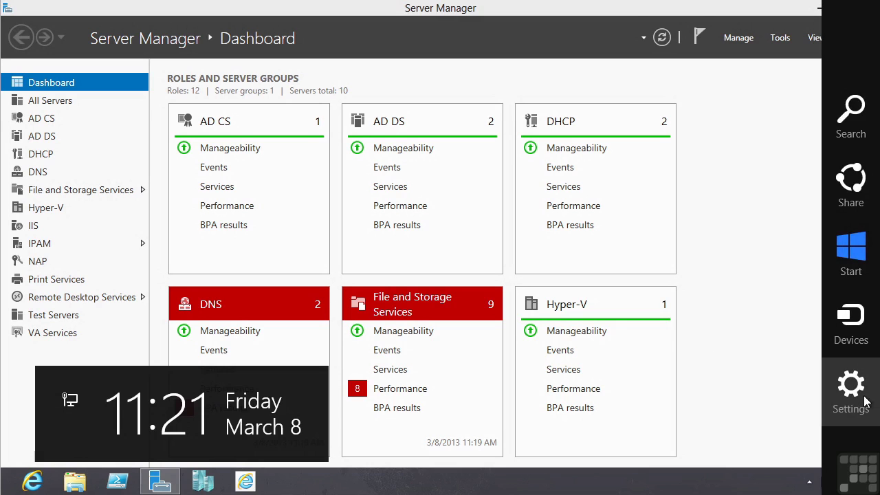
click(863, 397)
click(703, 97)
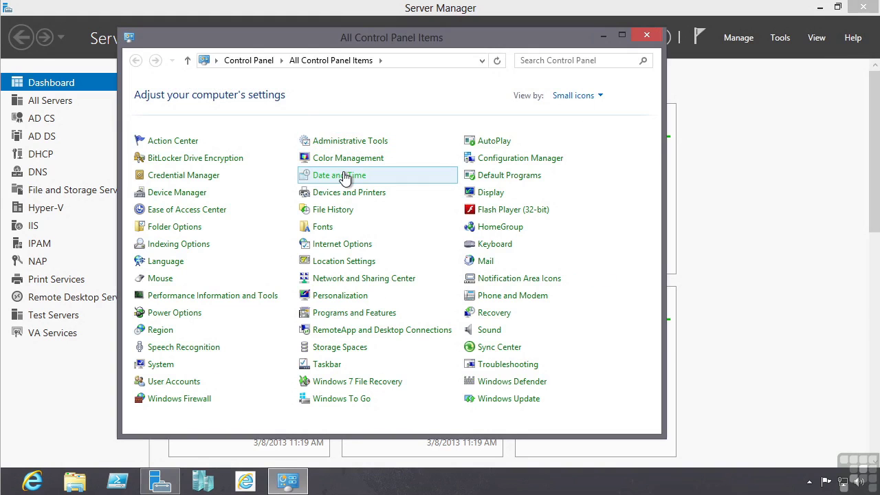
click(344, 177)
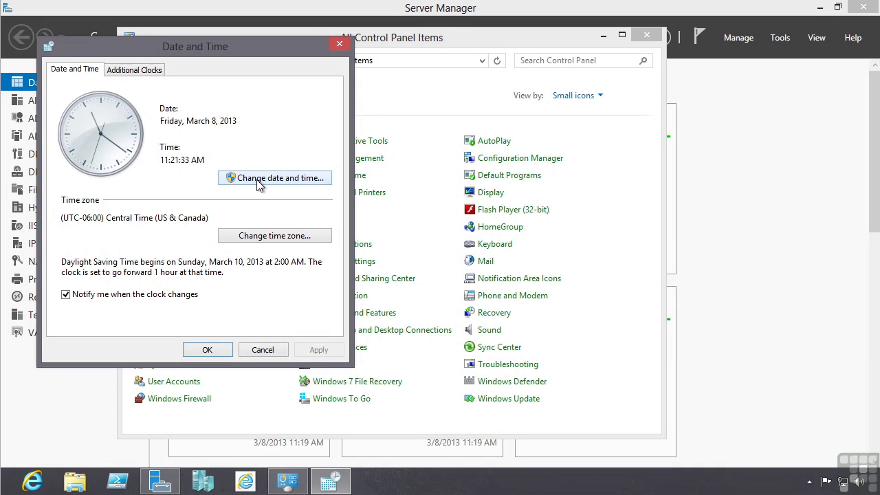
click(259, 183)
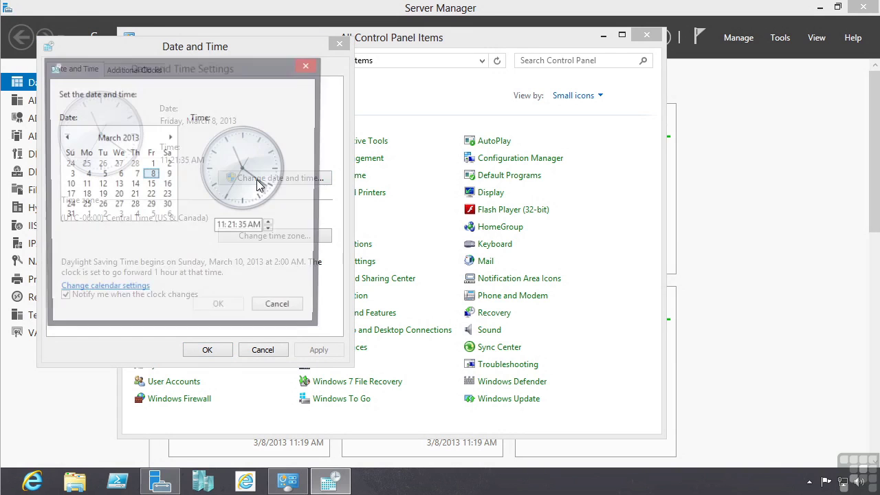
click(280, 308)
click(264, 349)
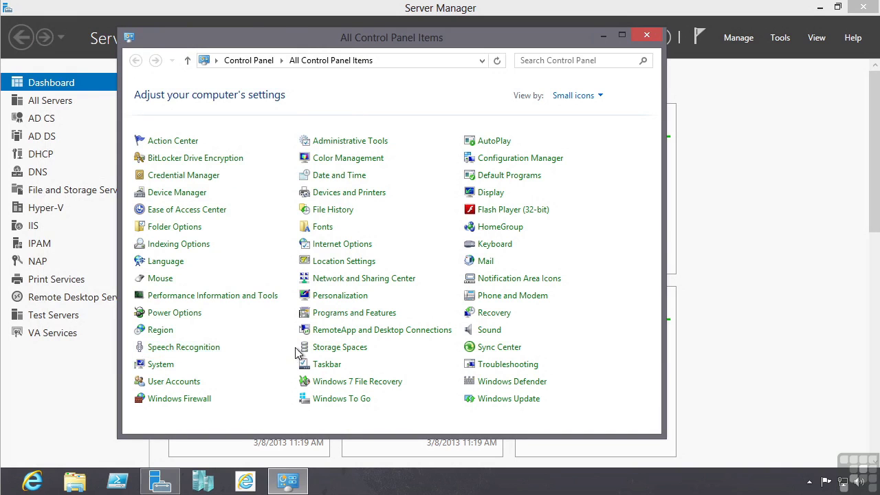
Step: Set User Account Control to "Notify me only when apps try to make changes to my computer (default)", approve the change, and close User Accounts
click(174, 381)
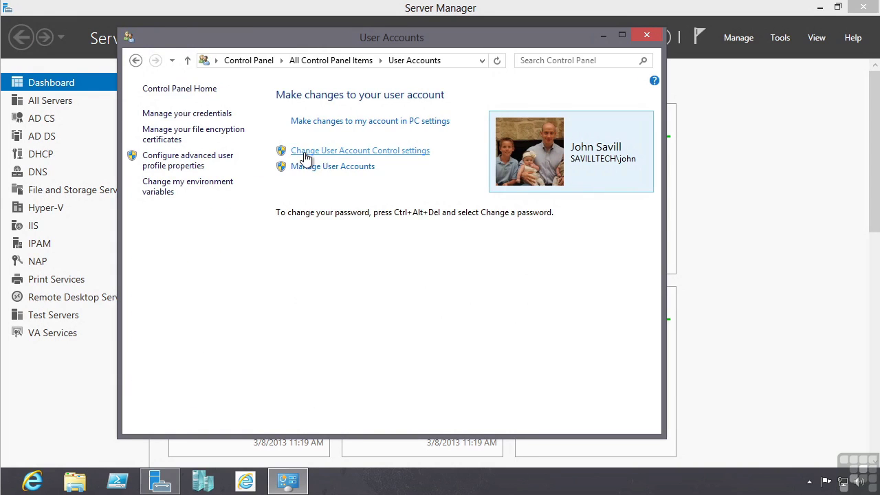
click(378, 151)
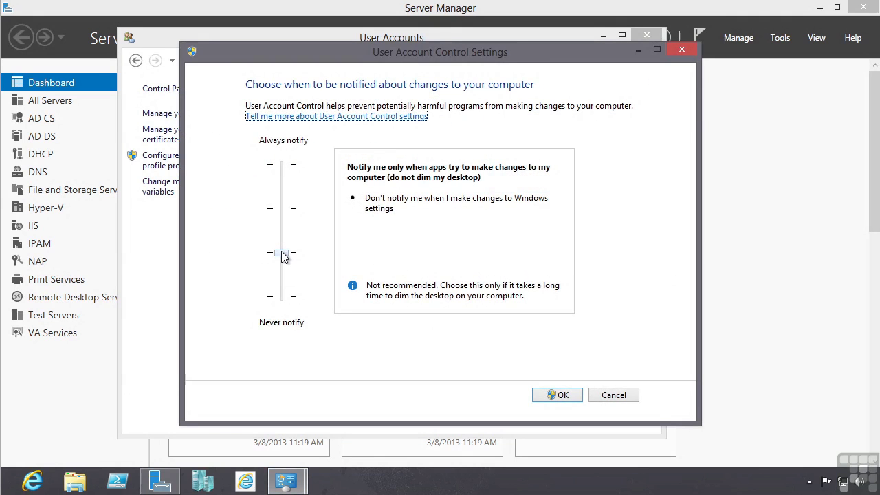
drag(284, 256, 295, 212)
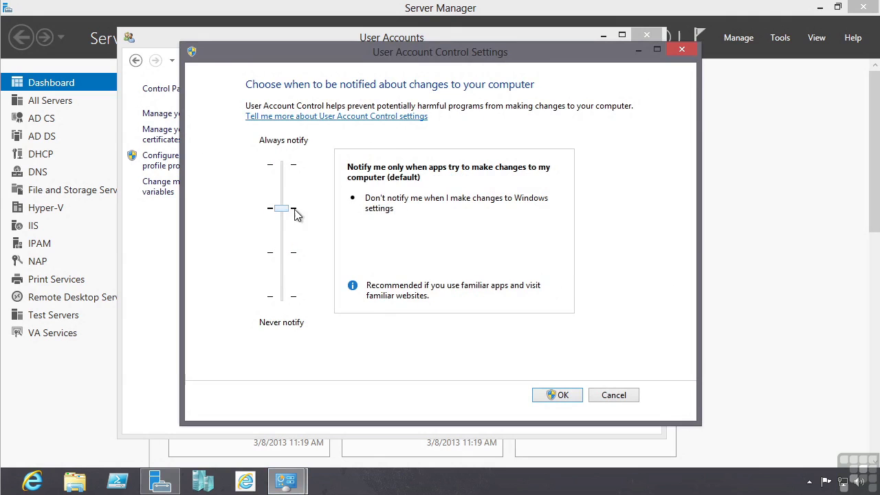
click(555, 393)
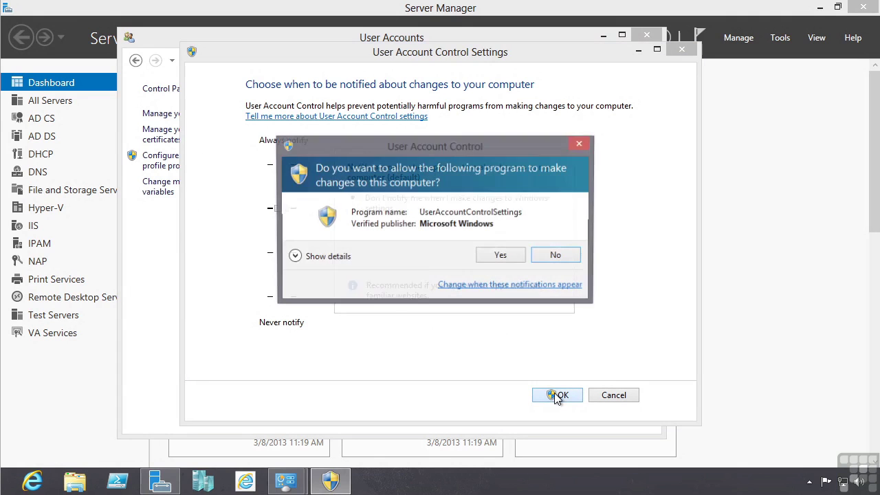
click(505, 261)
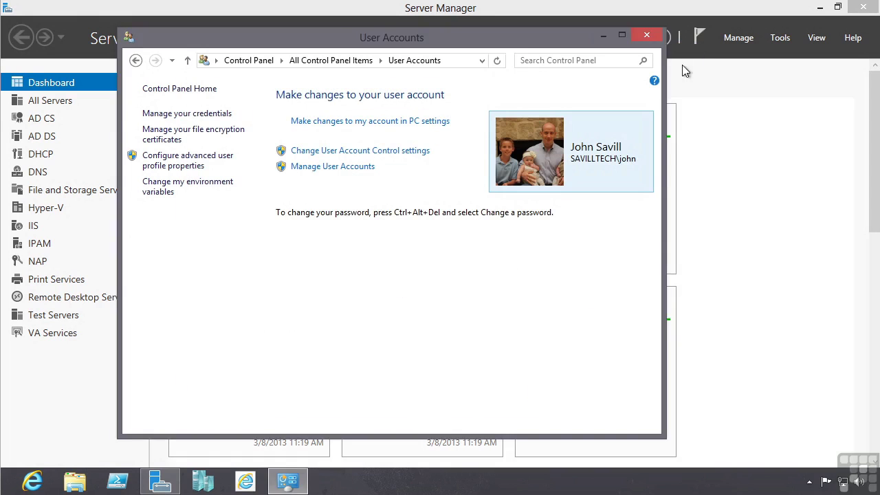
click(647, 33)
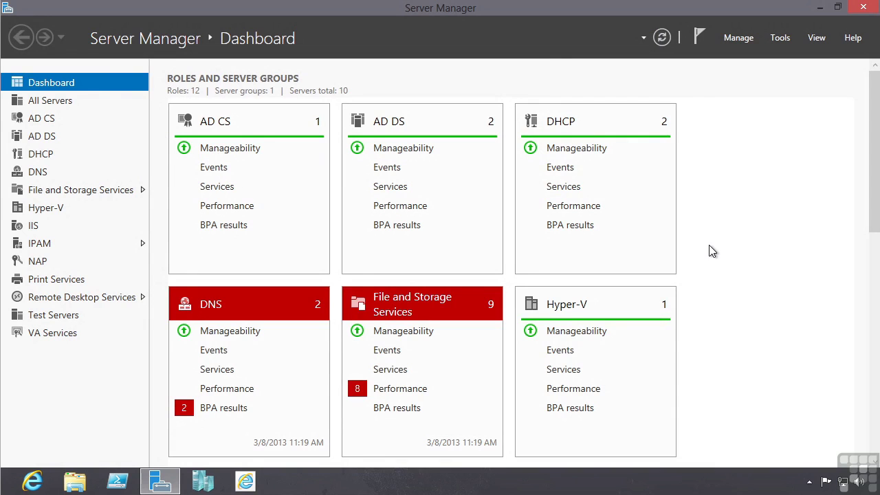
Step: Launch and close Windows PowerShell ISE normally, and again as administrator with the elevation approved
click(118, 485)
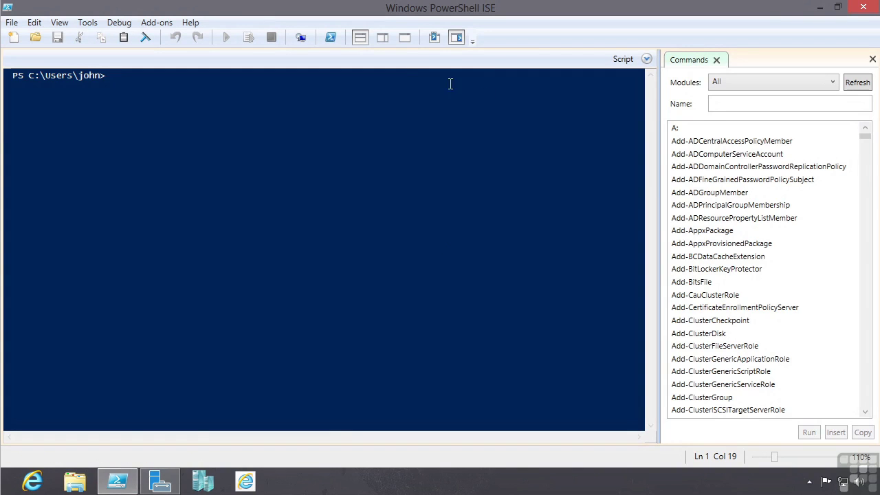
click(862, 7)
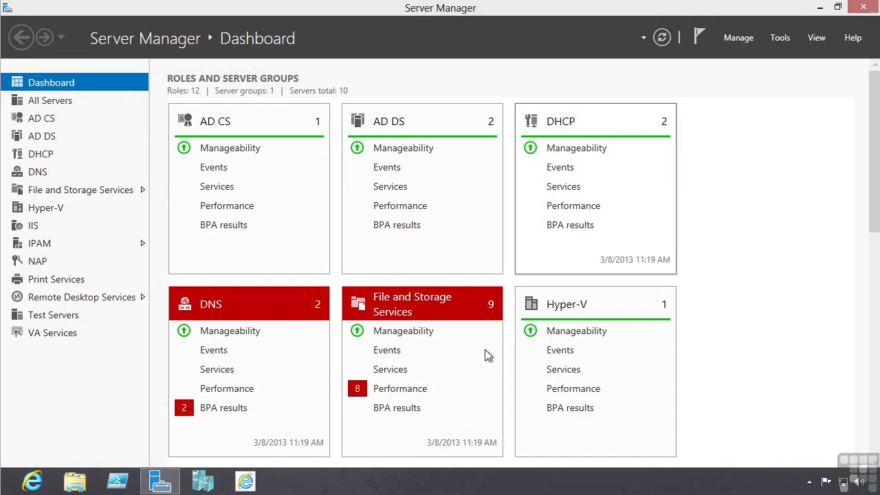
right_click(114, 482)
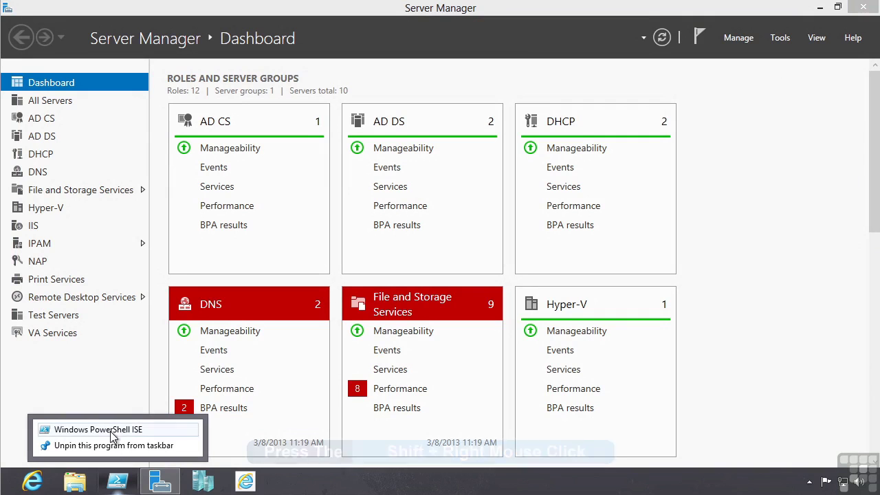
shift+right_click(116, 483)
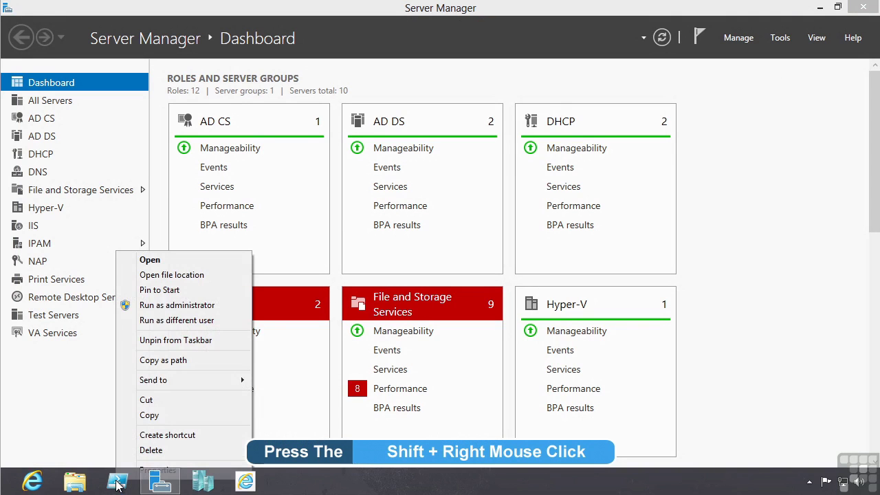
click(169, 304)
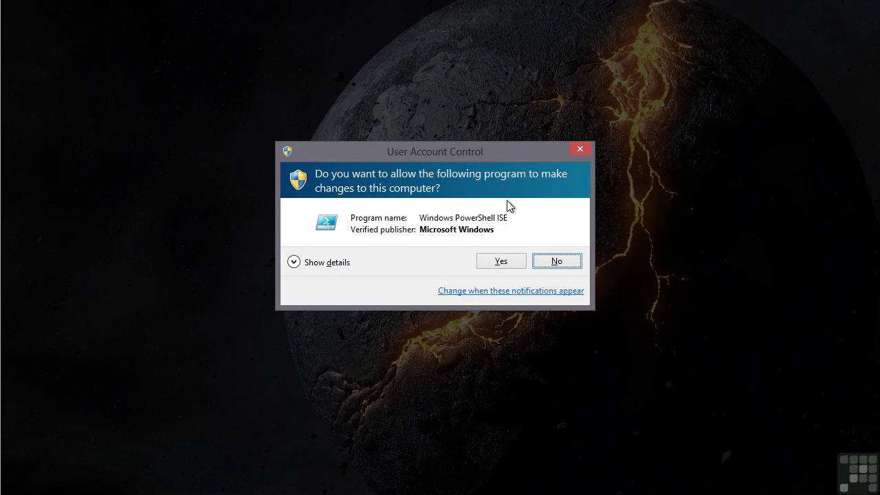
click(501, 267)
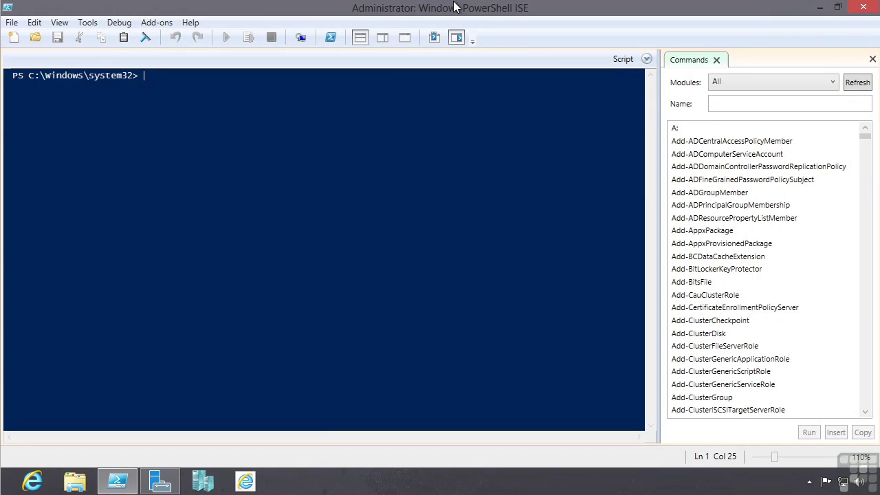
click(865, 8)
Step: Launch Command Prompt (Admin), approve the elevation, and close it
mouse_move(3, 491)
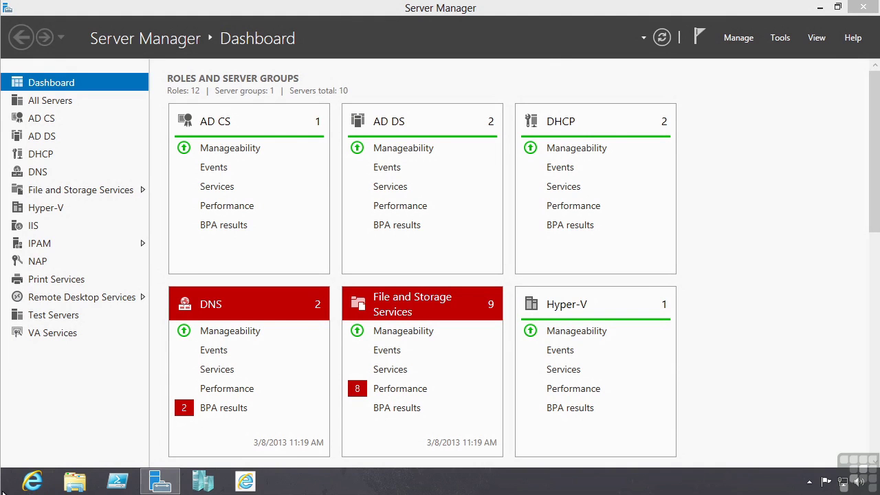
right_click(4, 489)
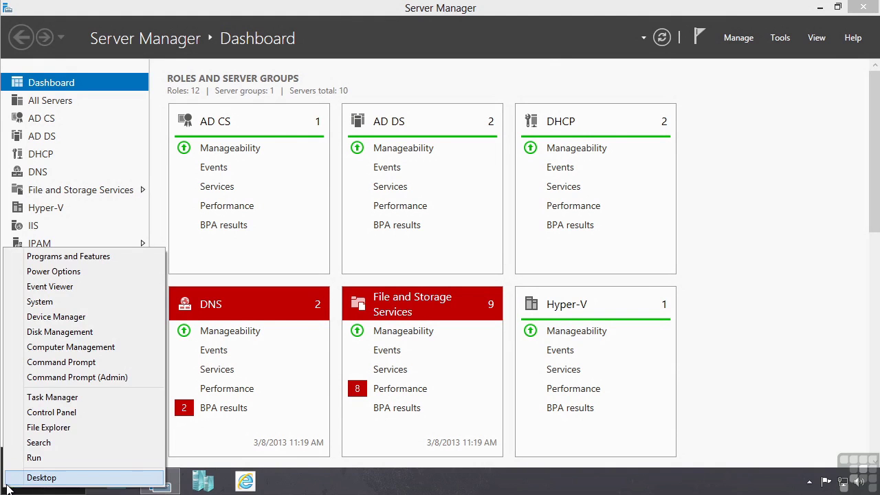
click(74, 378)
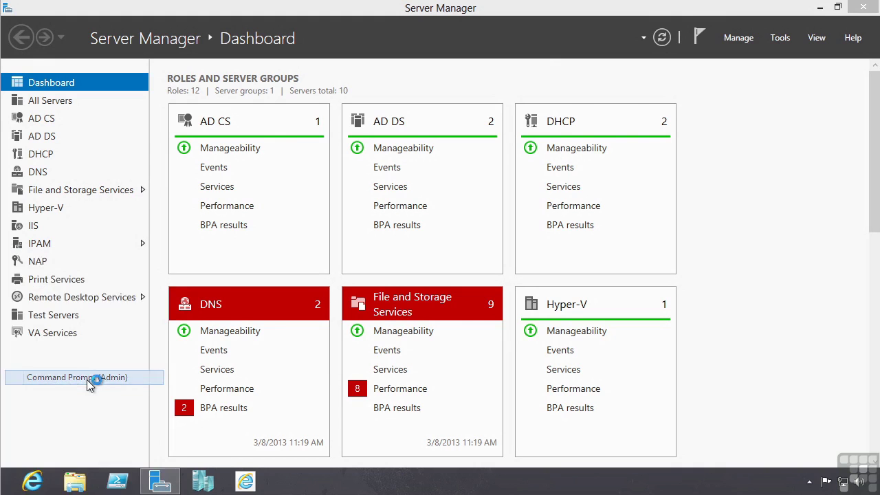
click(500, 263)
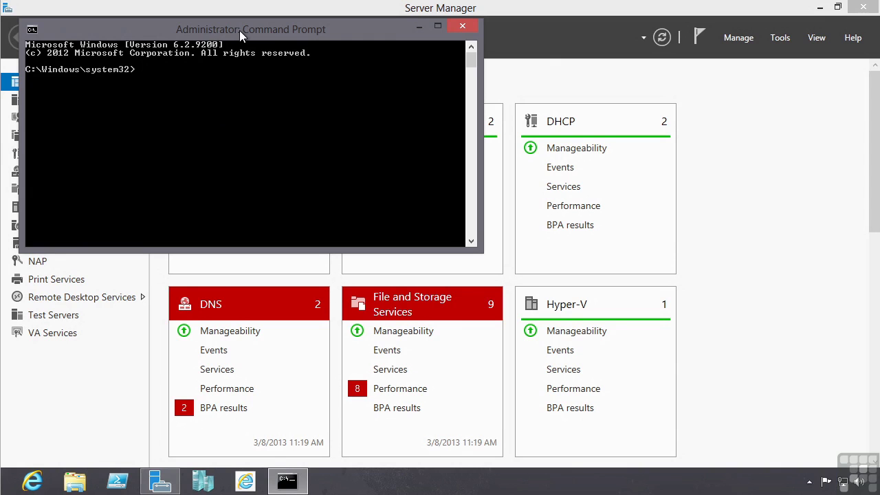
click(462, 27)
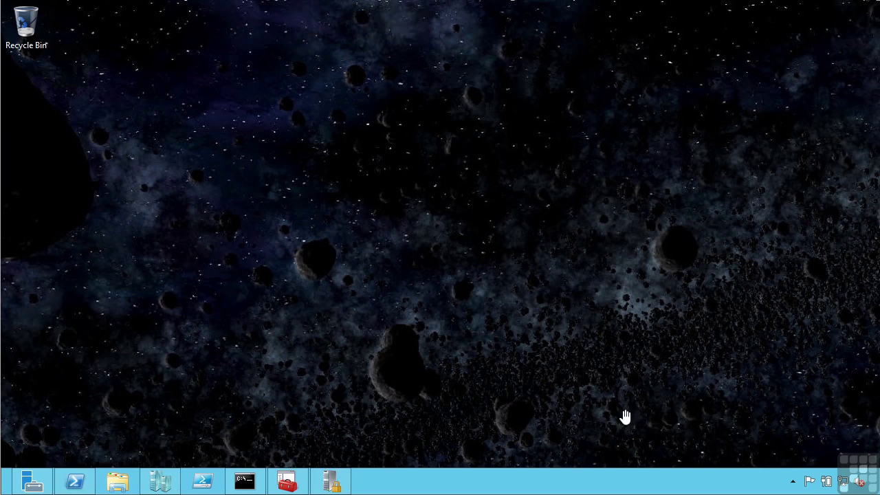
Step: On the other server, launch and close Windows PowerShell ISE, and display its extended options including Run as administrator
click(203, 482)
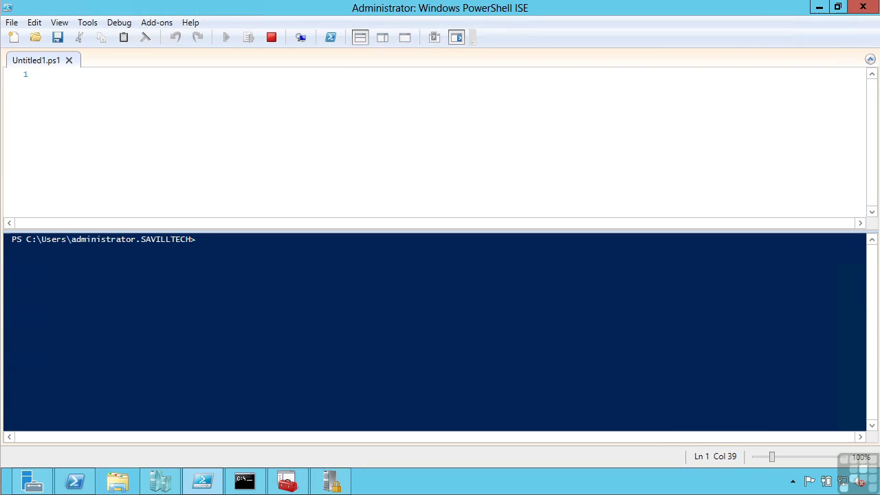
click(862, 7)
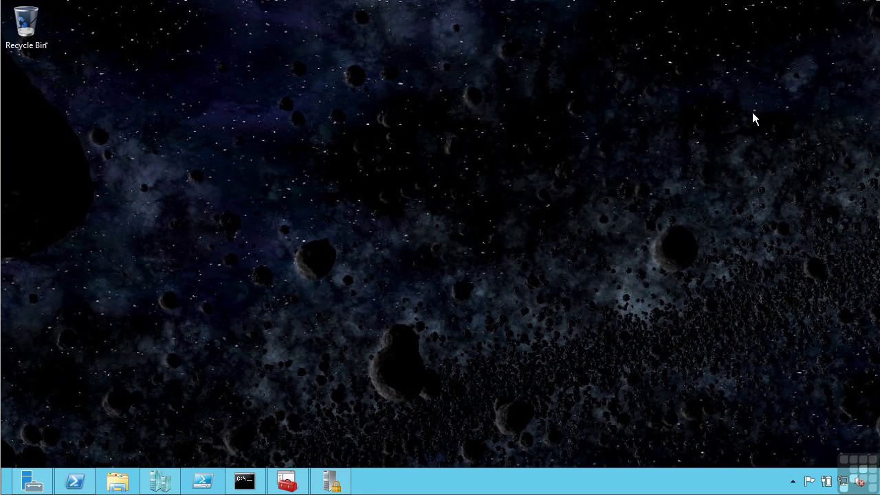
shift+right_click(204, 482)
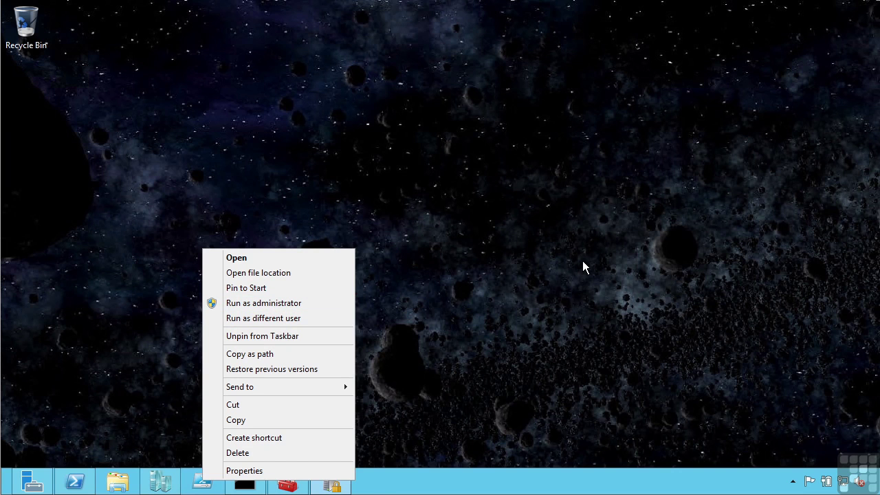
Step: Open Local Security Policy at its Security Options, also locating it by searching the Start screen for "polic"
click(336, 485)
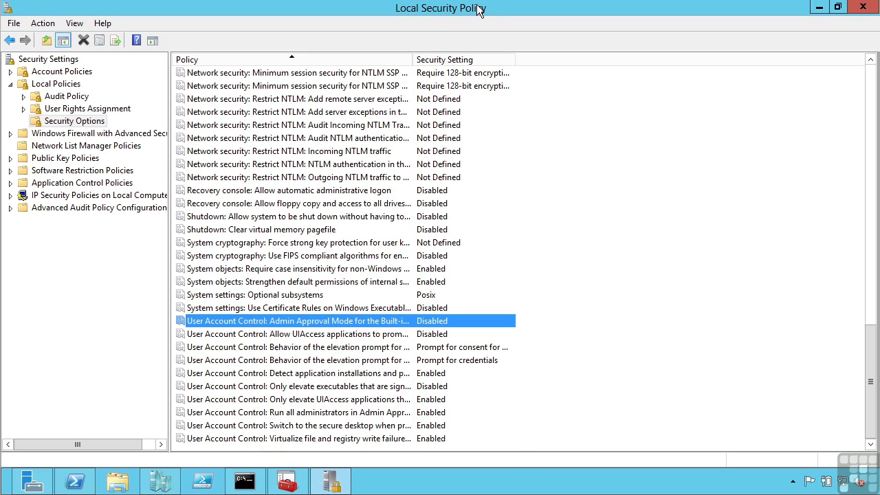
key(super)
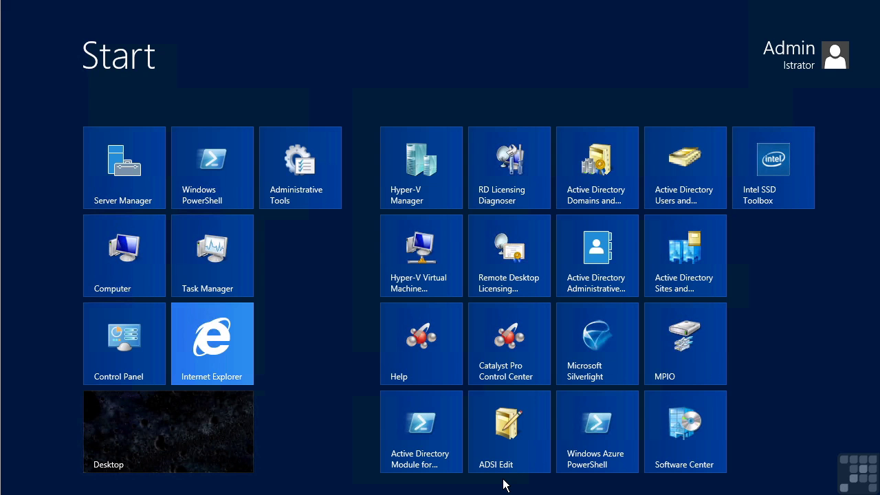
text(polic)
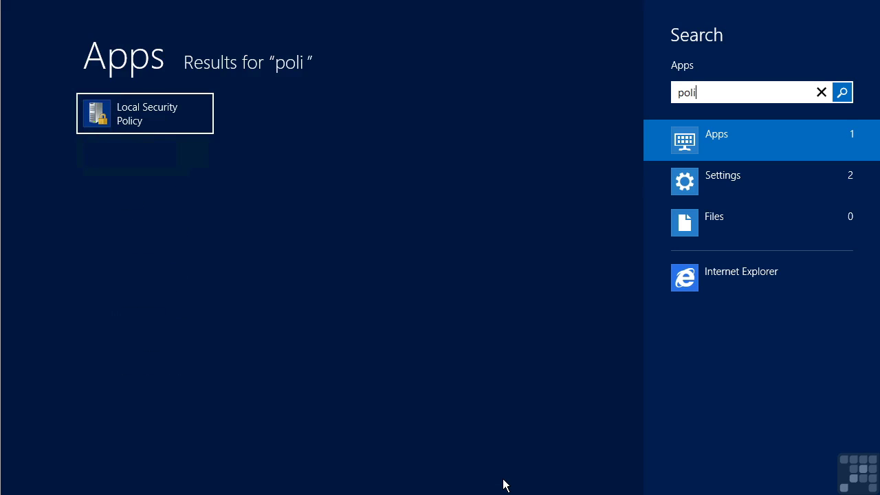
click(160, 103)
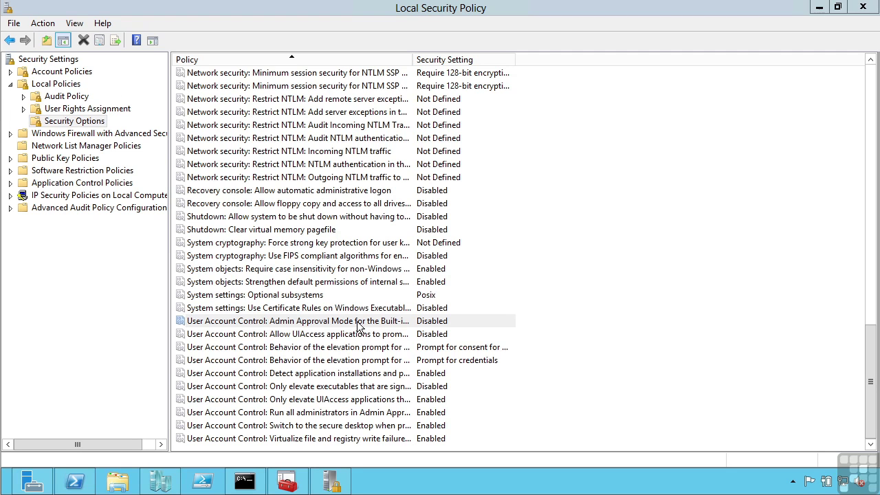
Step: Widen the Policy column and inspect the Admin Approval Mode setting for the Built-in Administrator account, cancelling without changes
drag(515, 59, 515, 55)
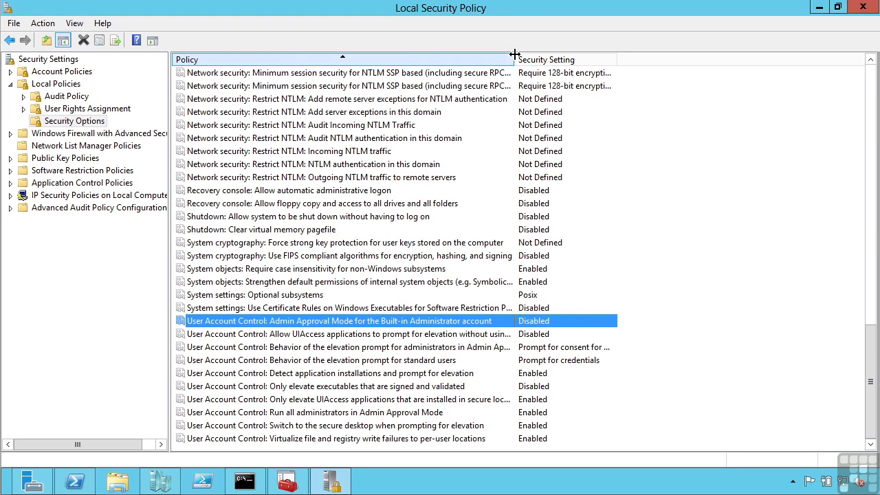
double_click(418, 320)
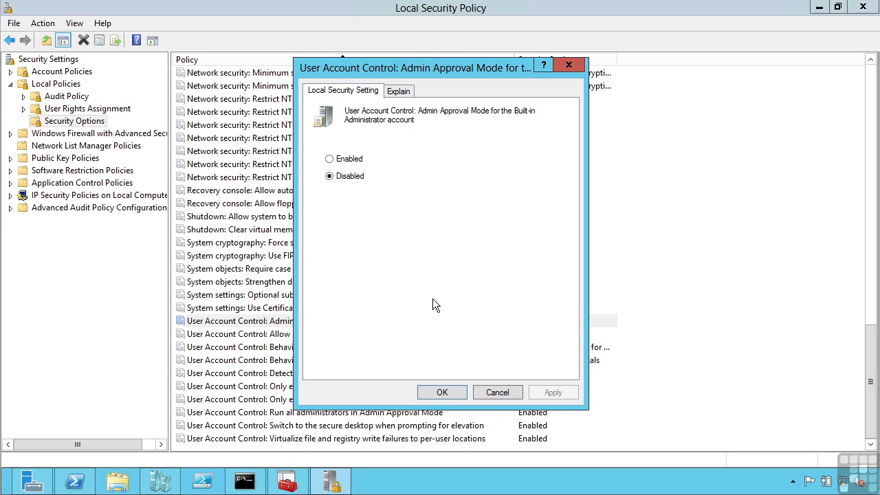
click(494, 389)
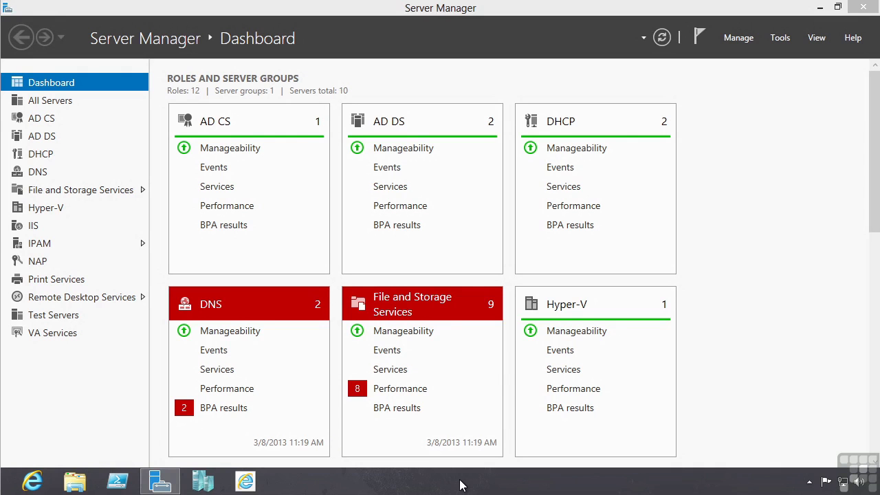
Step: Open the User Account Control settings through User Accounts in Control Panel
mouse_move(877, 491)
click(850, 389)
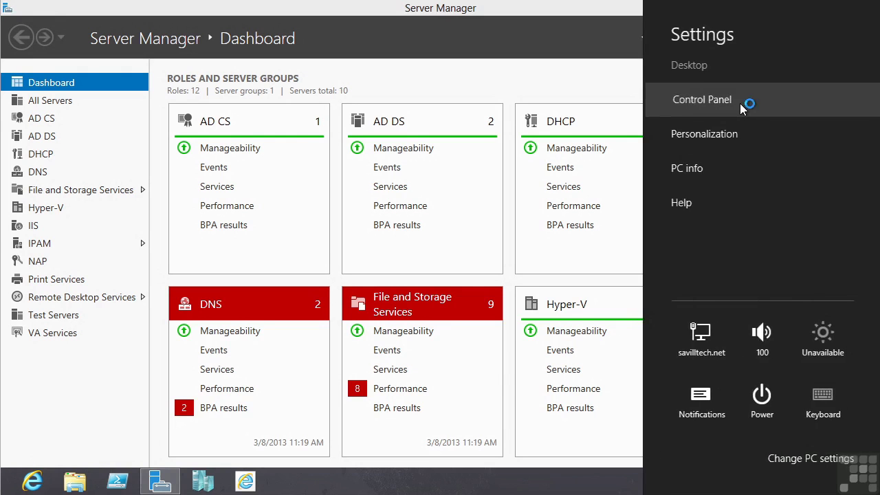
click(739, 103)
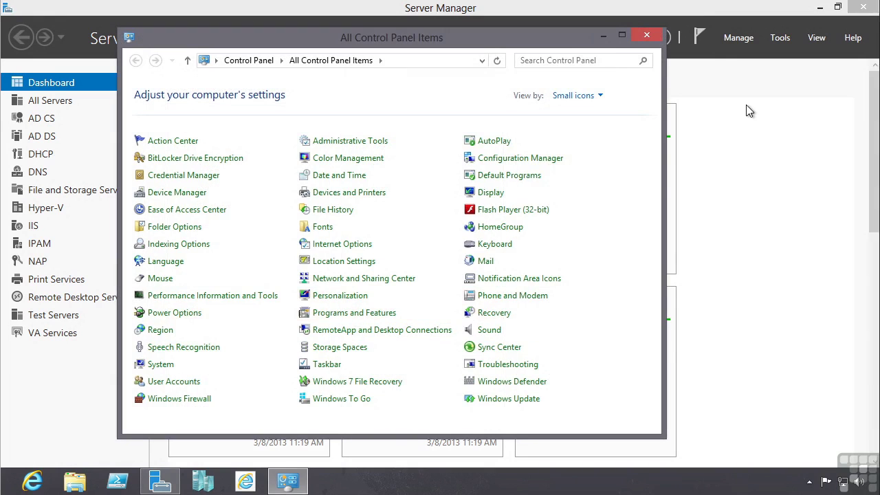
click(156, 389)
click(331, 153)
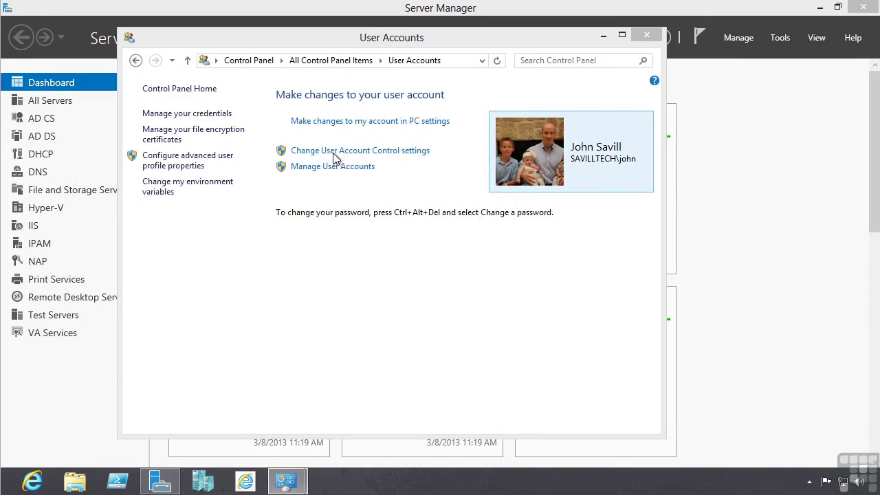
Step: Try the User Account Control notification level without desktop dimming, followed by the Never notify level
click(287, 255)
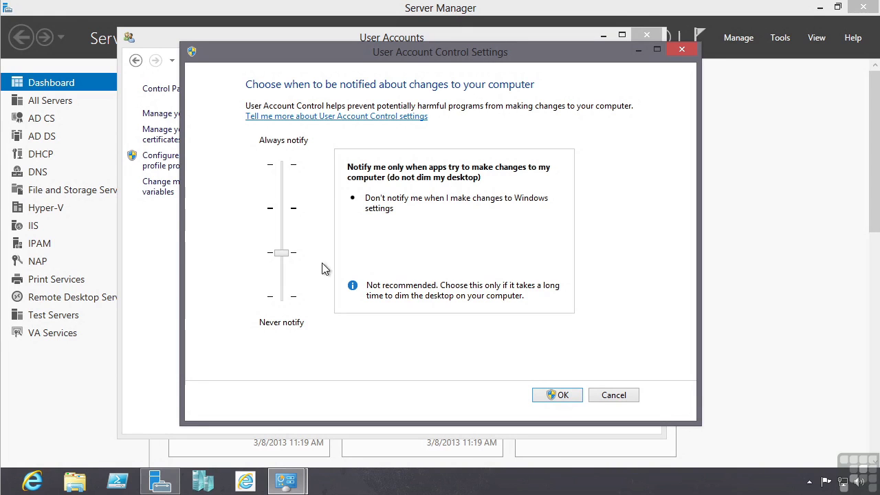
click(288, 299)
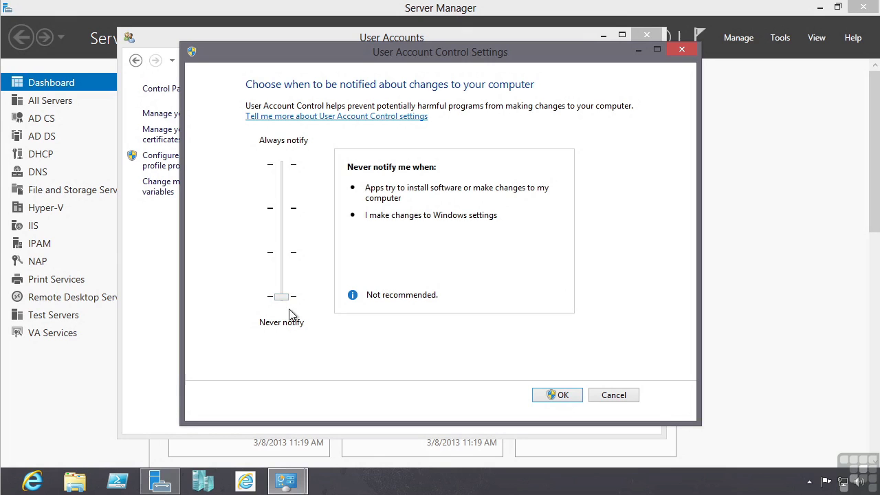
mouse_move(285, 294)
mouse_down()
mouse_move(283, 254)
mouse_move(287, 302)
mouse_up()
Step: Set User Account Control to notify only when apps try to make changes, without dimming the desktop, approve the elevation, and close User Accounts
drag(288, 300, 286, 255)
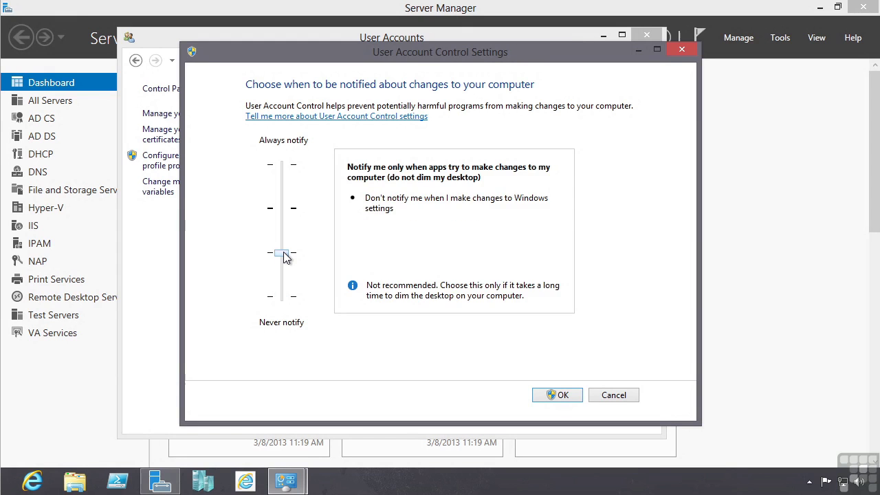
click(566, 395)
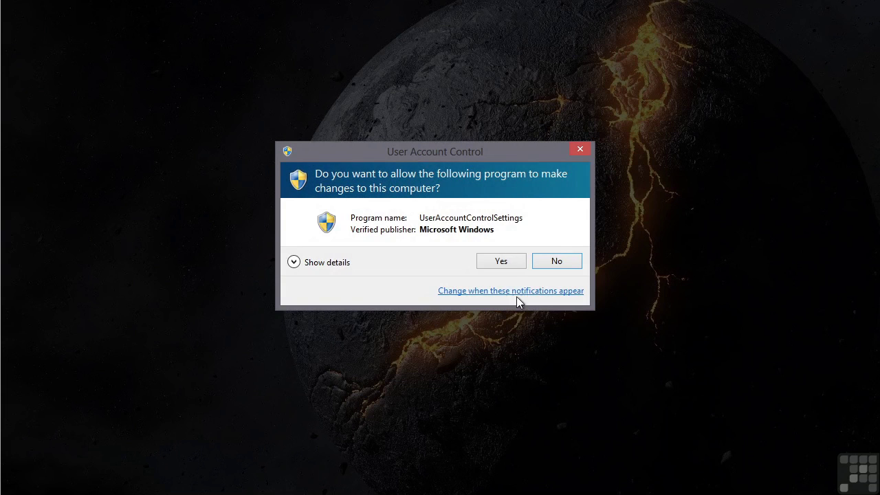
click(501, 262)
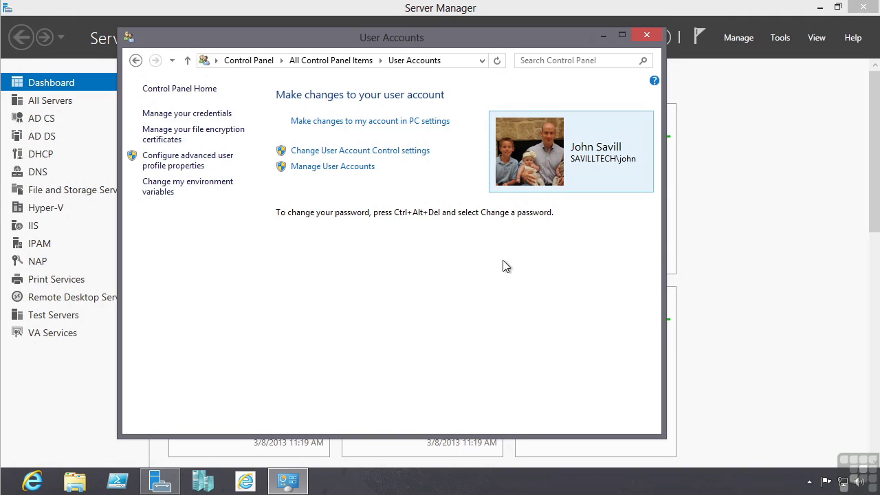
click(648, 35)
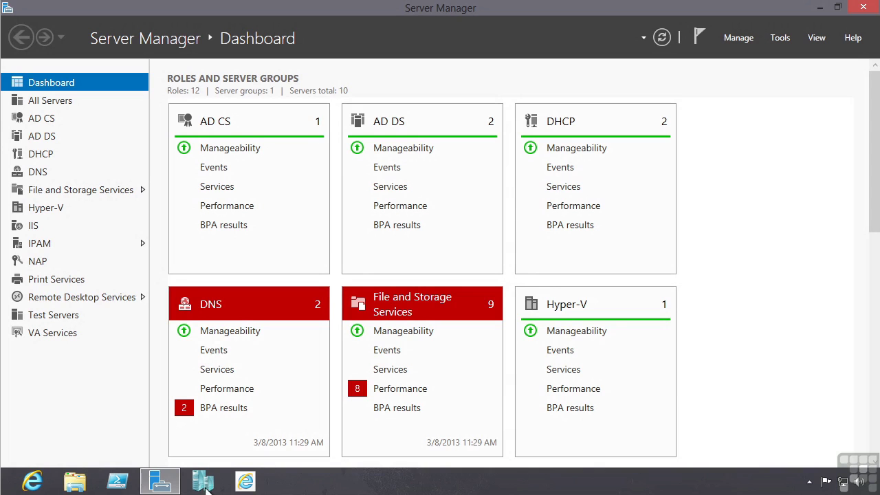
Step: Display the extended launch options for the pinned Windows PowerShell, including Run as administrator and Run as different user
right_click(118, 481)
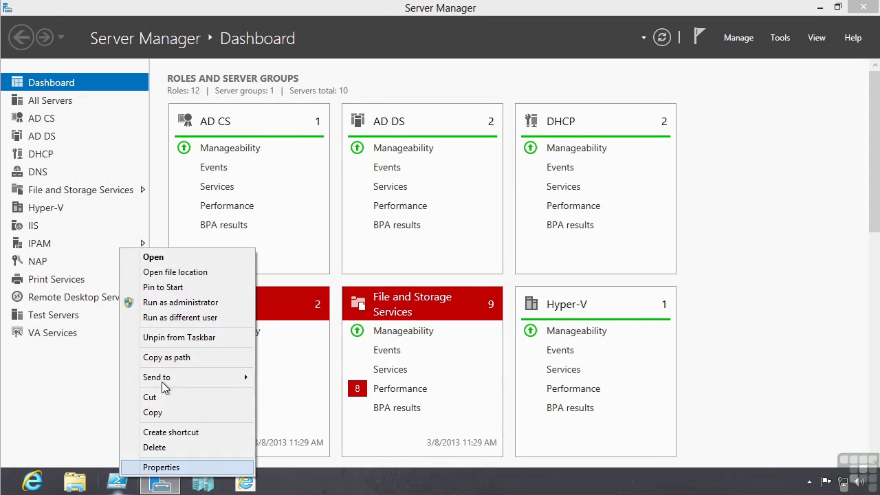